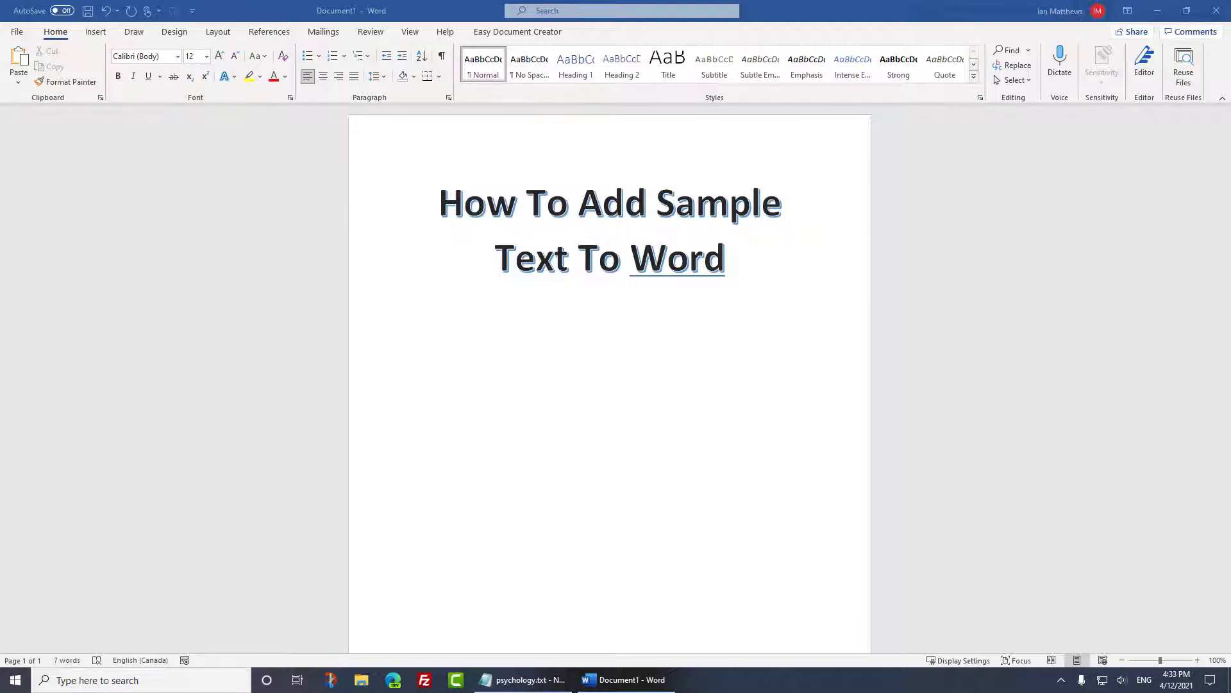
- Generate sample paragraphs with =rand(2,4) below the title, then undo them
click(596, 328)
text(=)
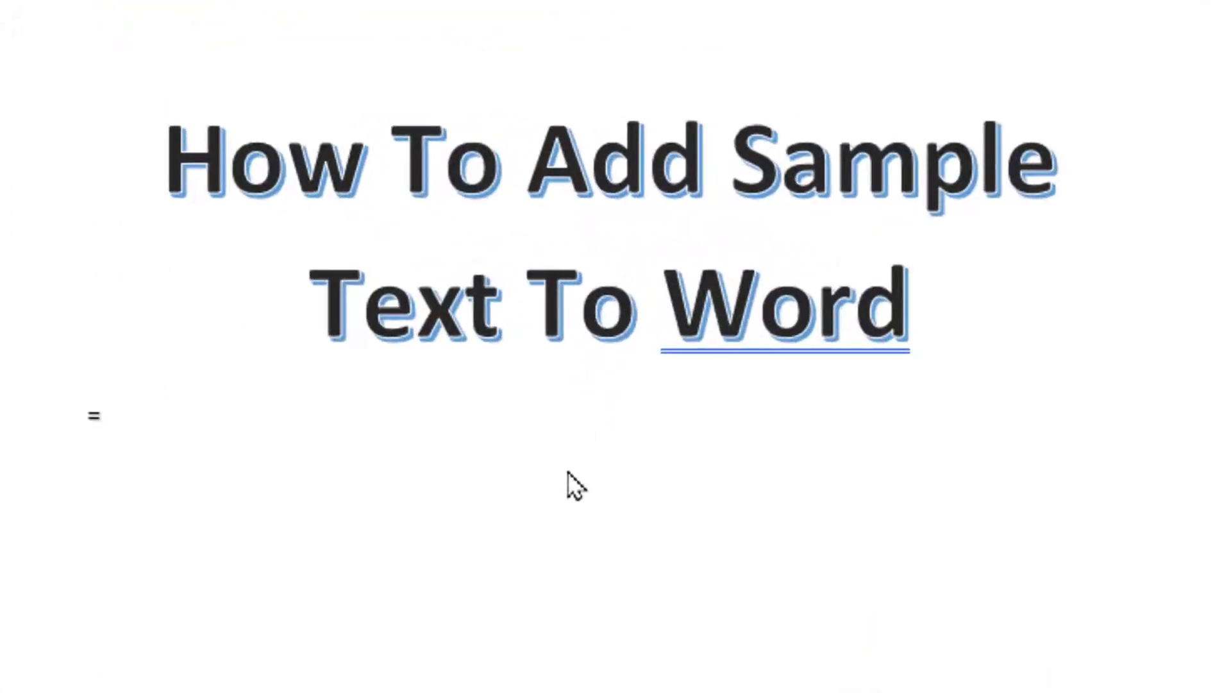
text(rand())
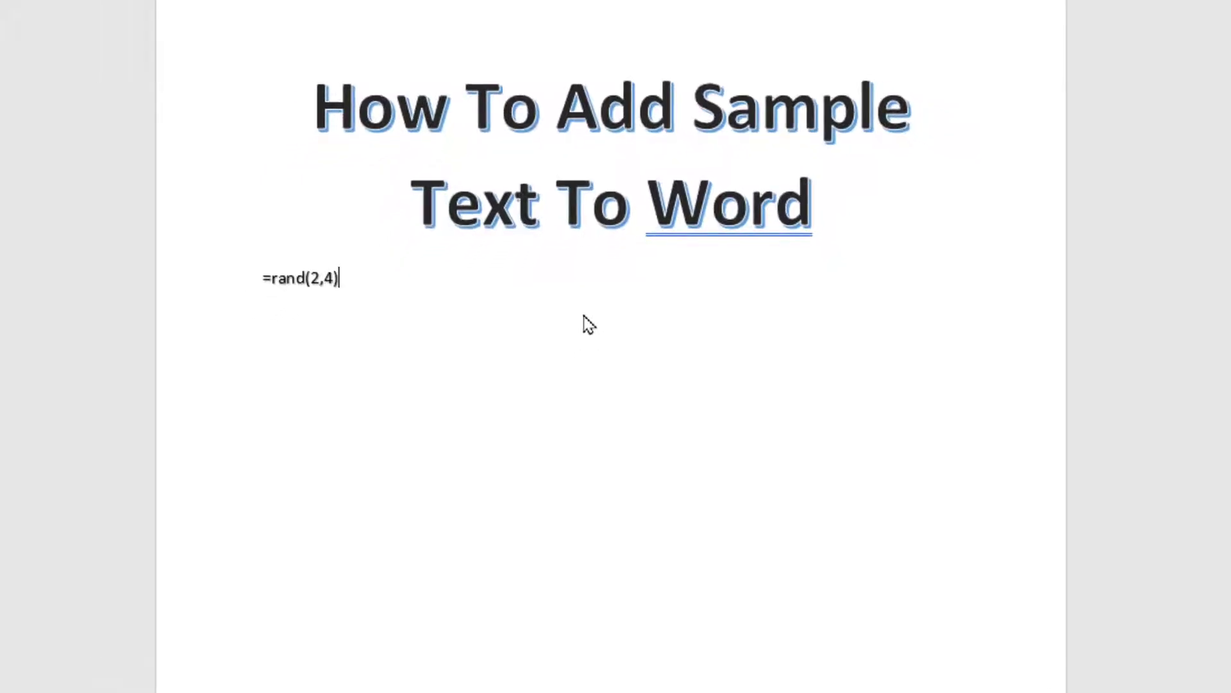
key(Return)
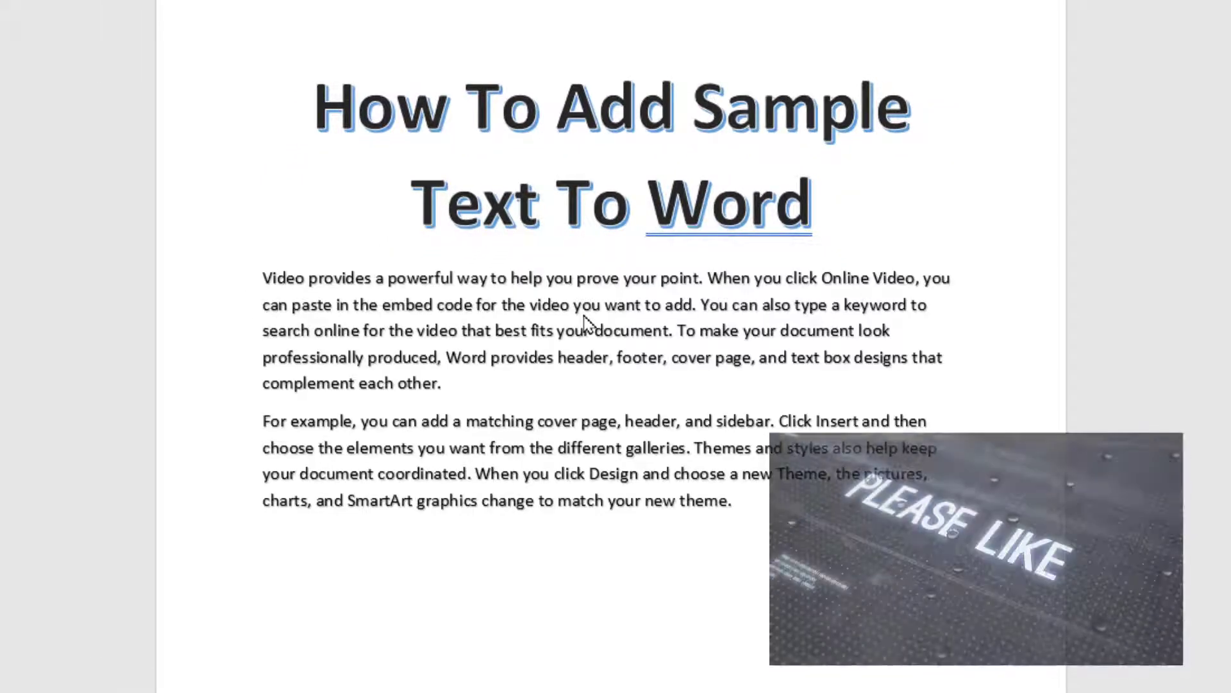
key(ctrl+z)
- Generate quick brown fox paragraphs with =rand.old(), undo them, and erase the command to '='
key(BackSpace)
key(BackSpace)
key(BackSpace)
key(BackSpace)
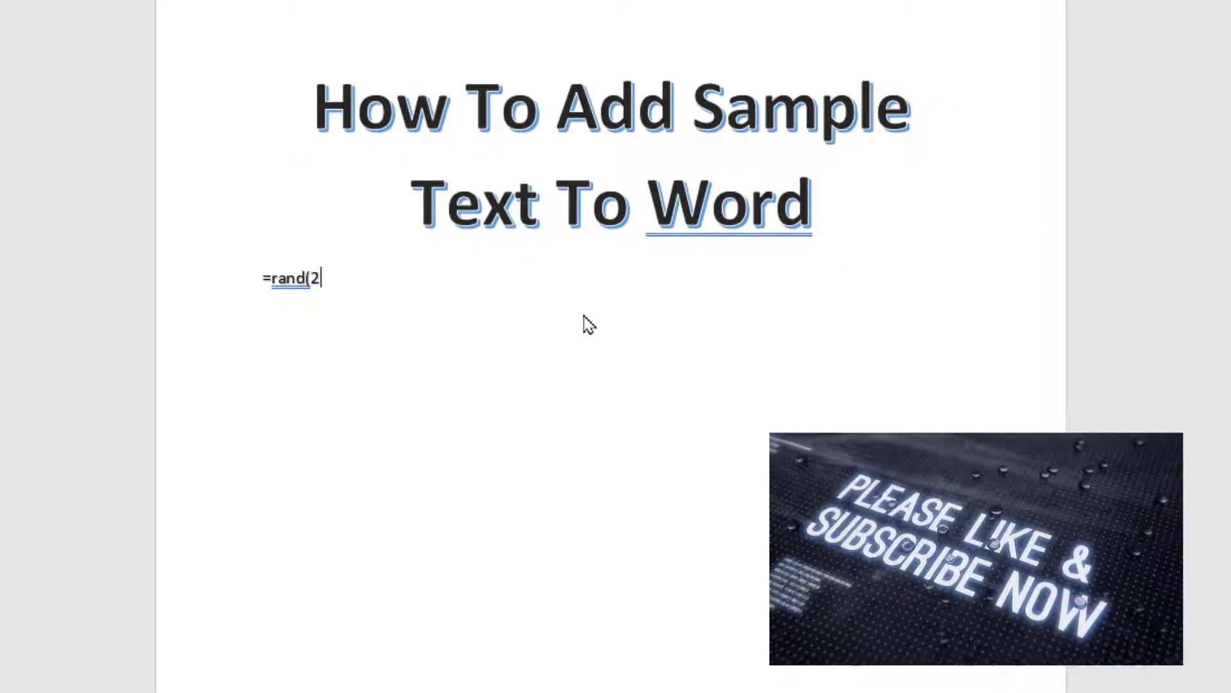
key(BackSpace)
key(BackSpace)
text(.)
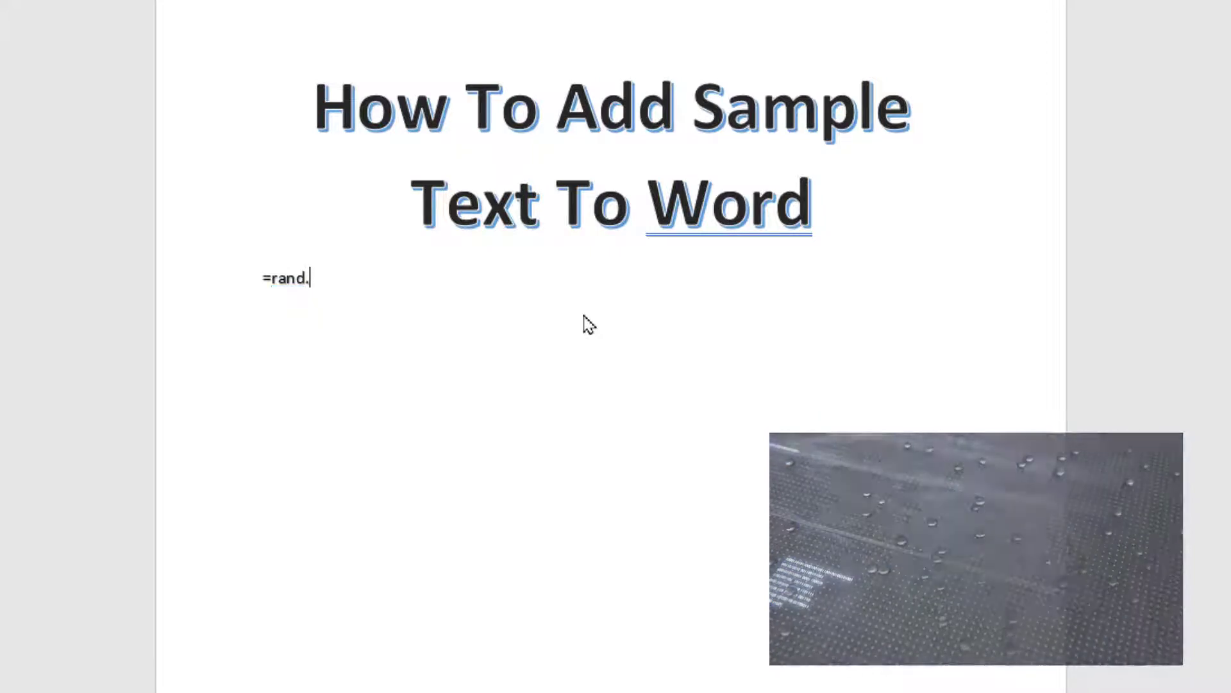
text(old()
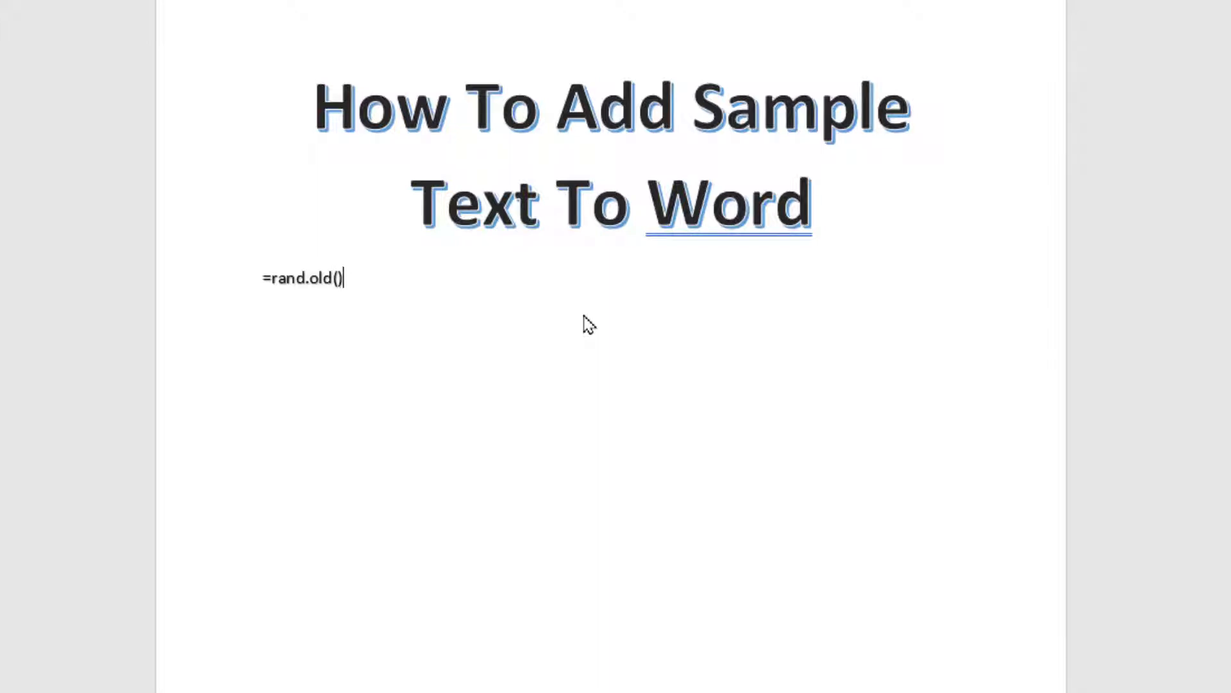
key(Return)
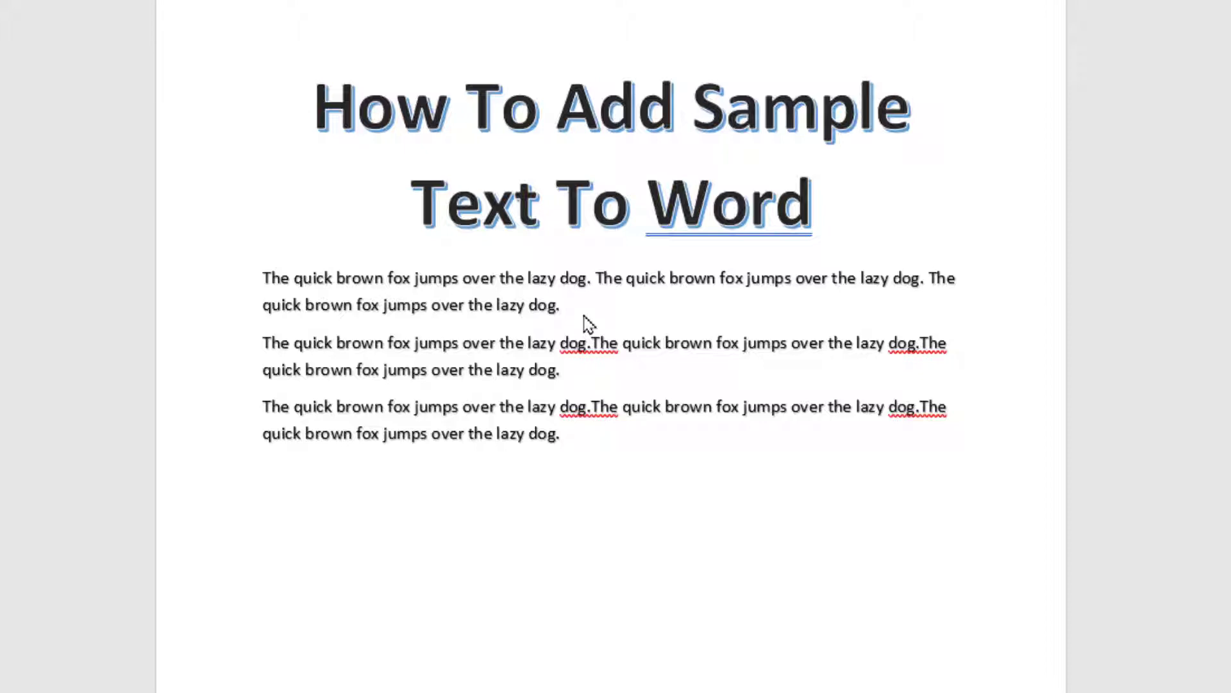
key(ctrl+z)
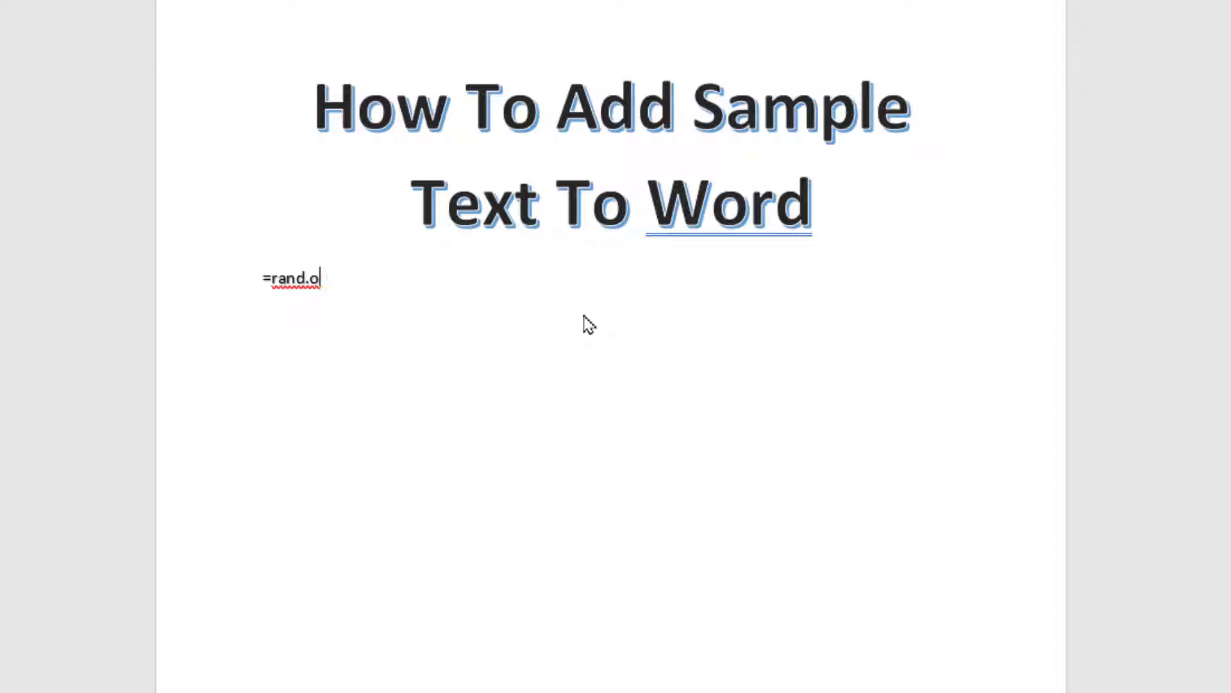
key(BackSpace)
key(BackSpace)
key(BackSpace)
key(BackSpace)
key(BackSpace)
text(rem)
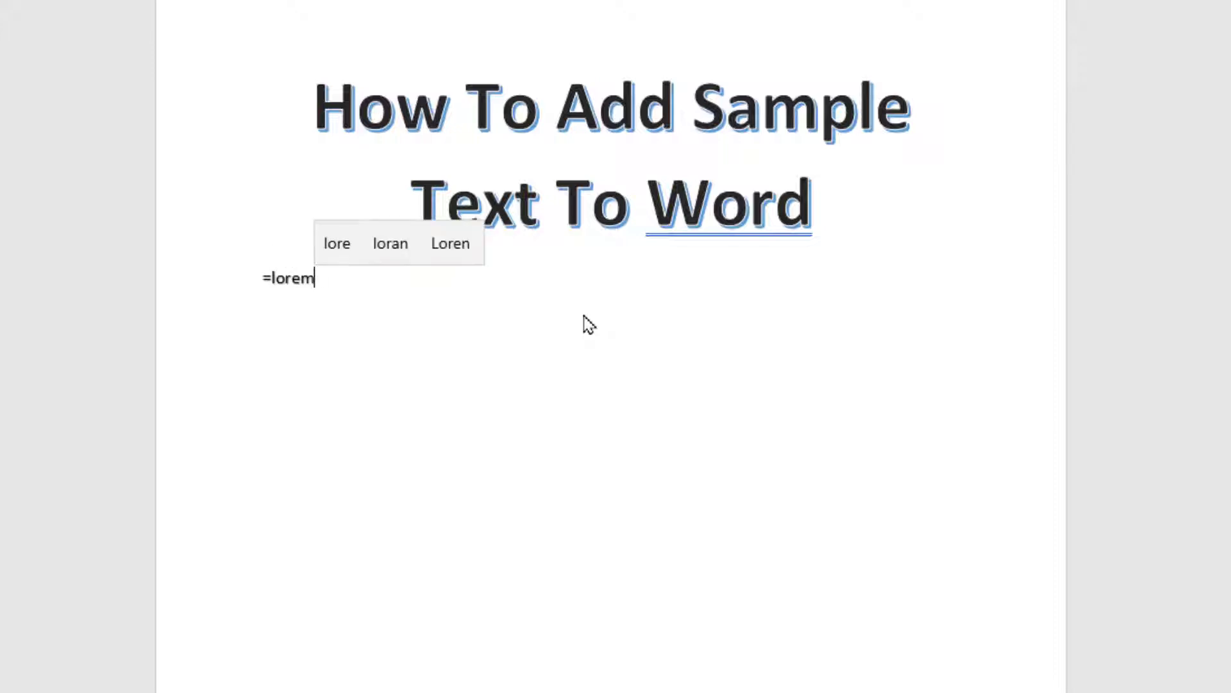
text(())
- Expand and undo =lorem(), then generate four three-sentence paragraphs with =lorem(4,3)
key(Return)
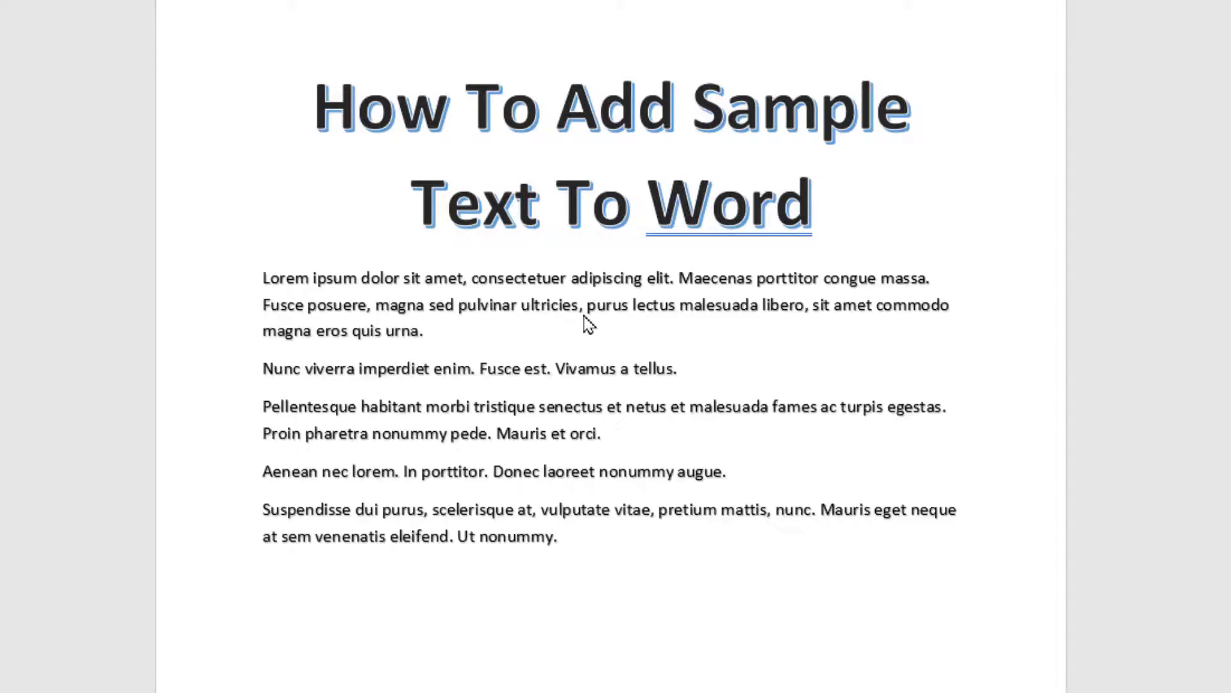
key(ctrl+z)
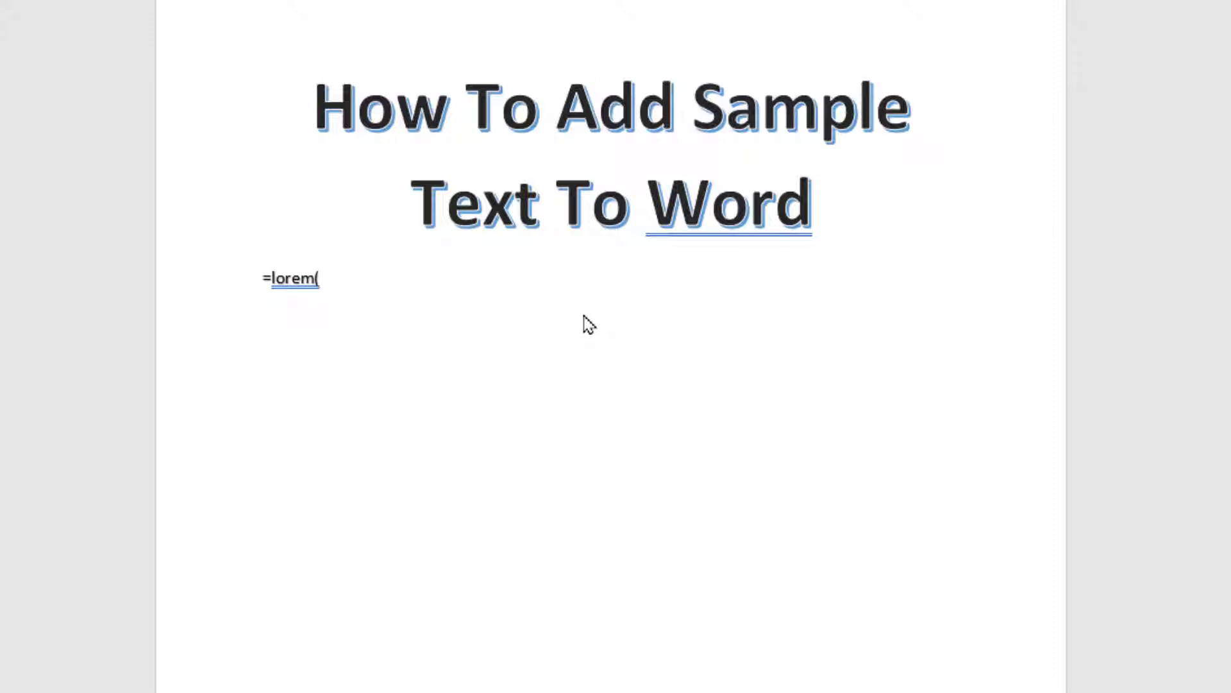
text(4,)
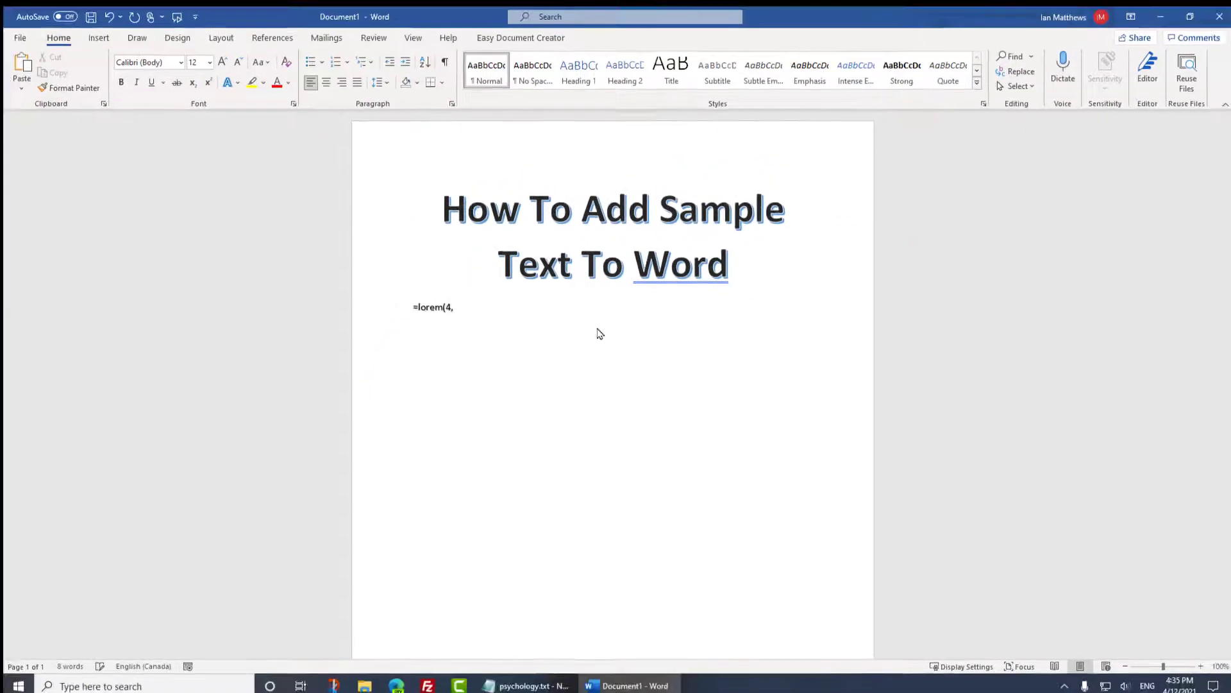
text(3)
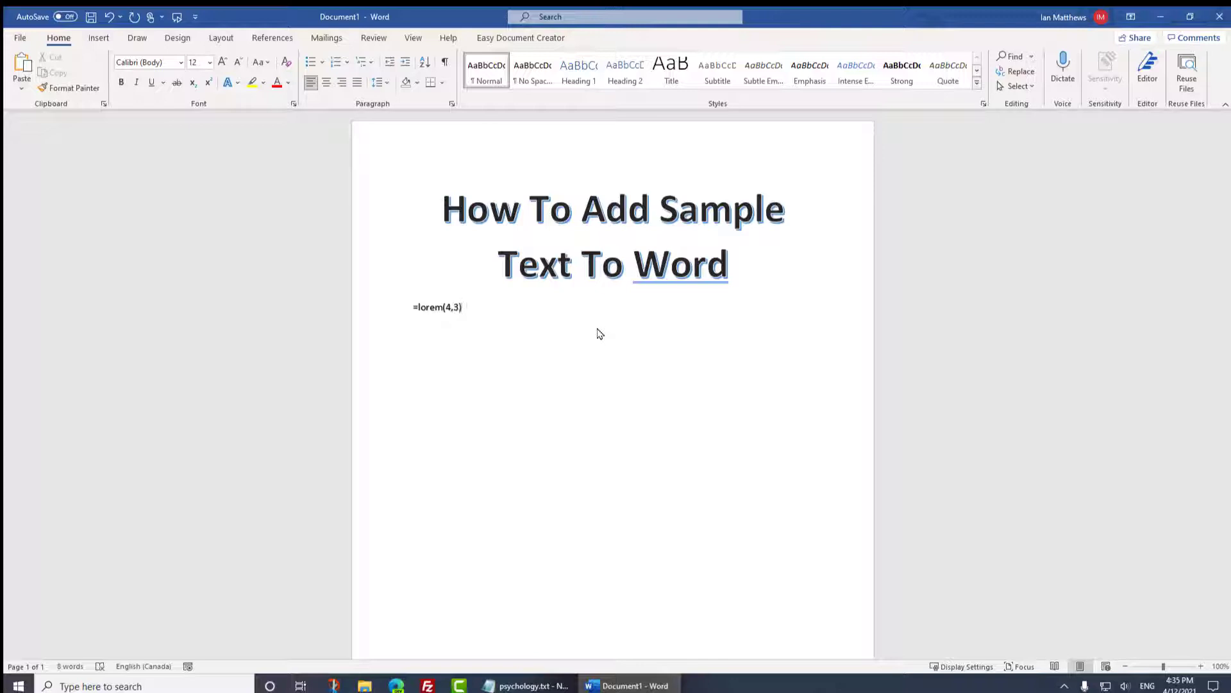
key(Return)
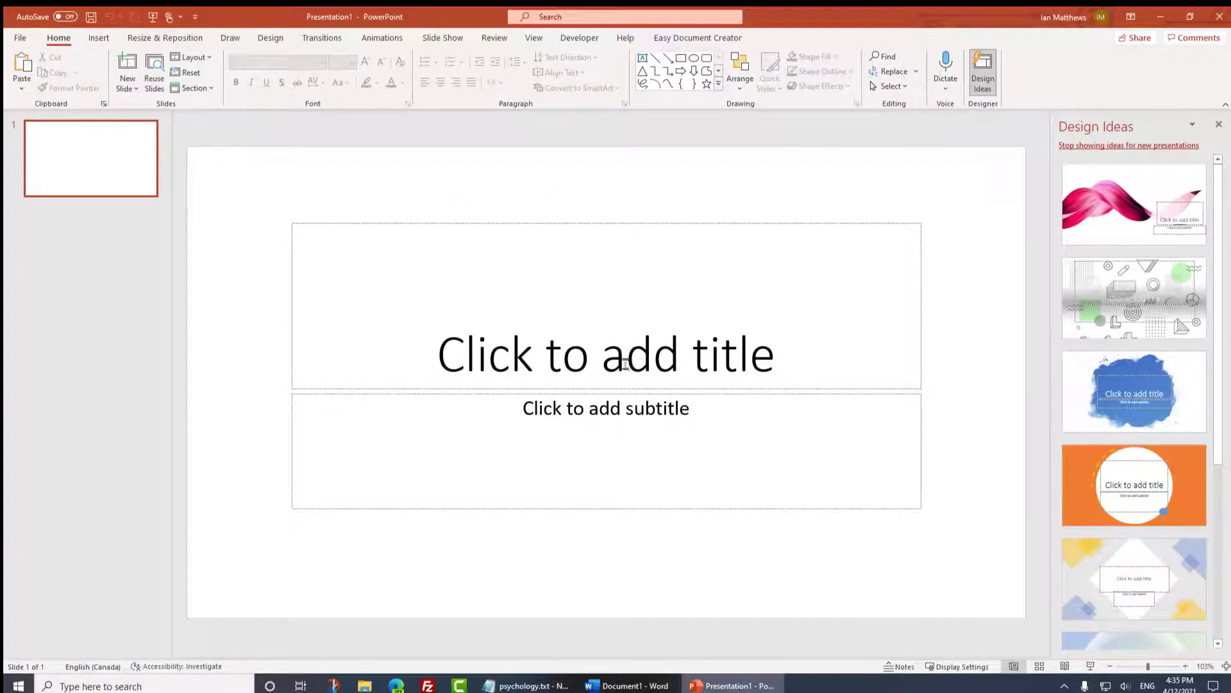
- Expand the slide title's rand command into sample paragraphs, then undo back to the formula
click(623, 364)
text(=rand)
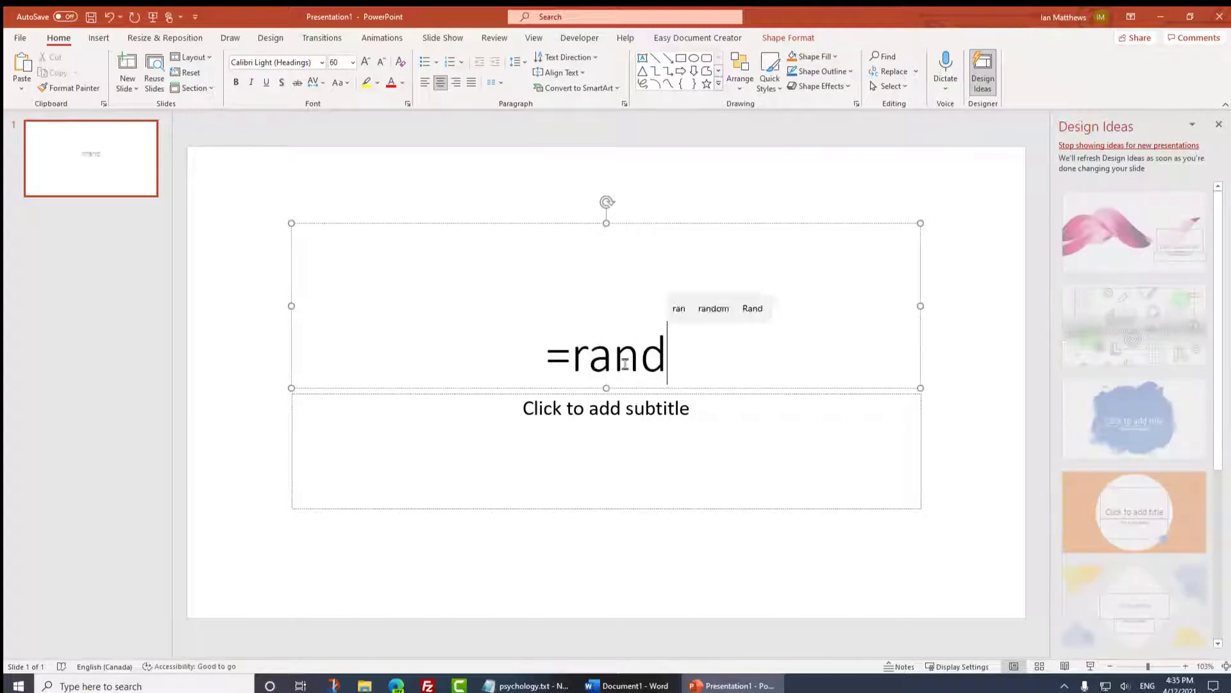
text(())
key(Return)
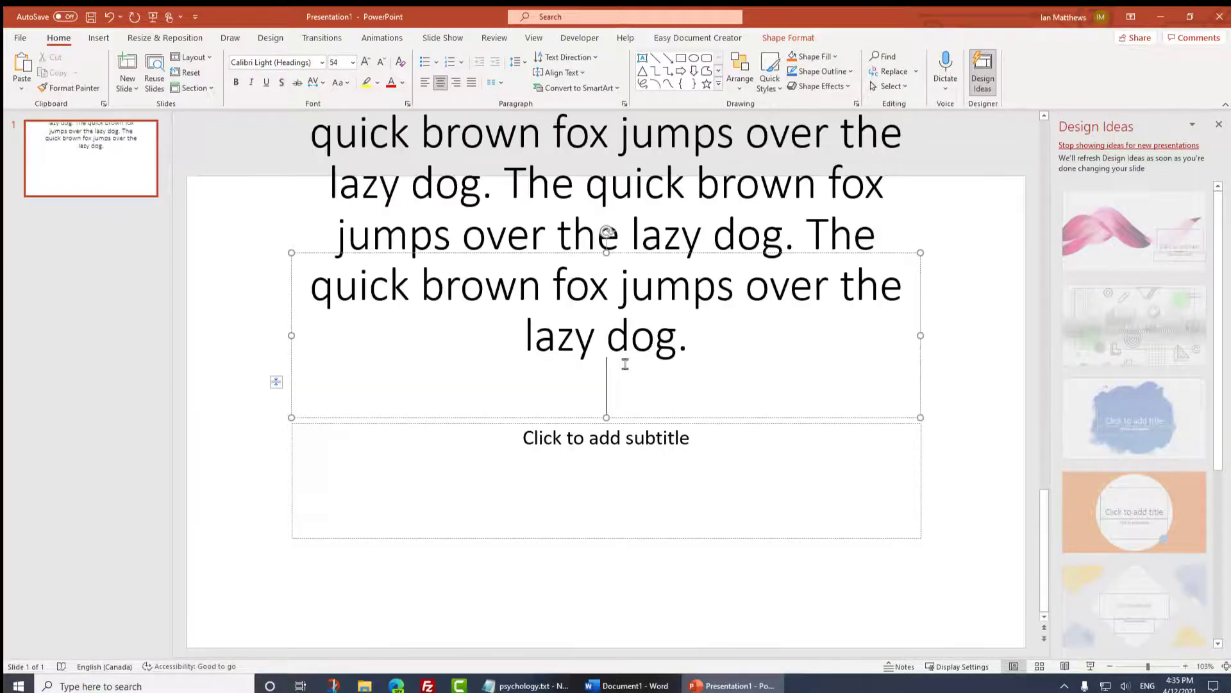
key(ctrl+z)
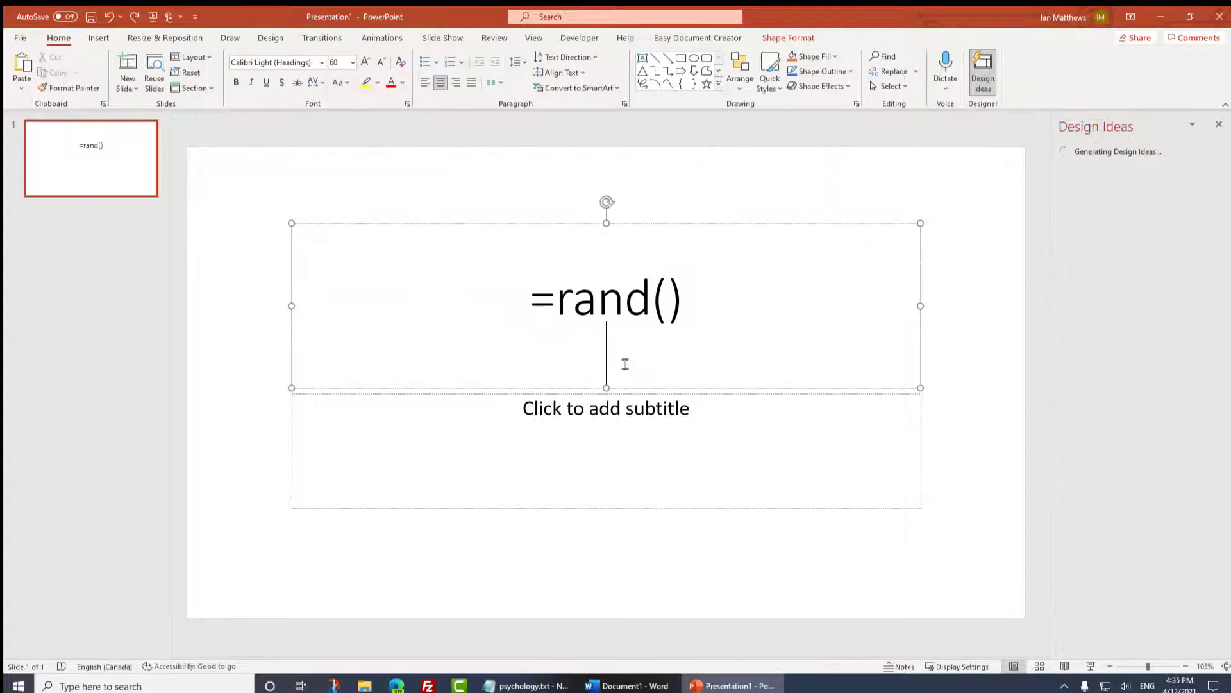
- Trim the title formula to '=', generate one sentence with =rand(1,1), then undo it
key(BackSpace)
key(BackSpace)
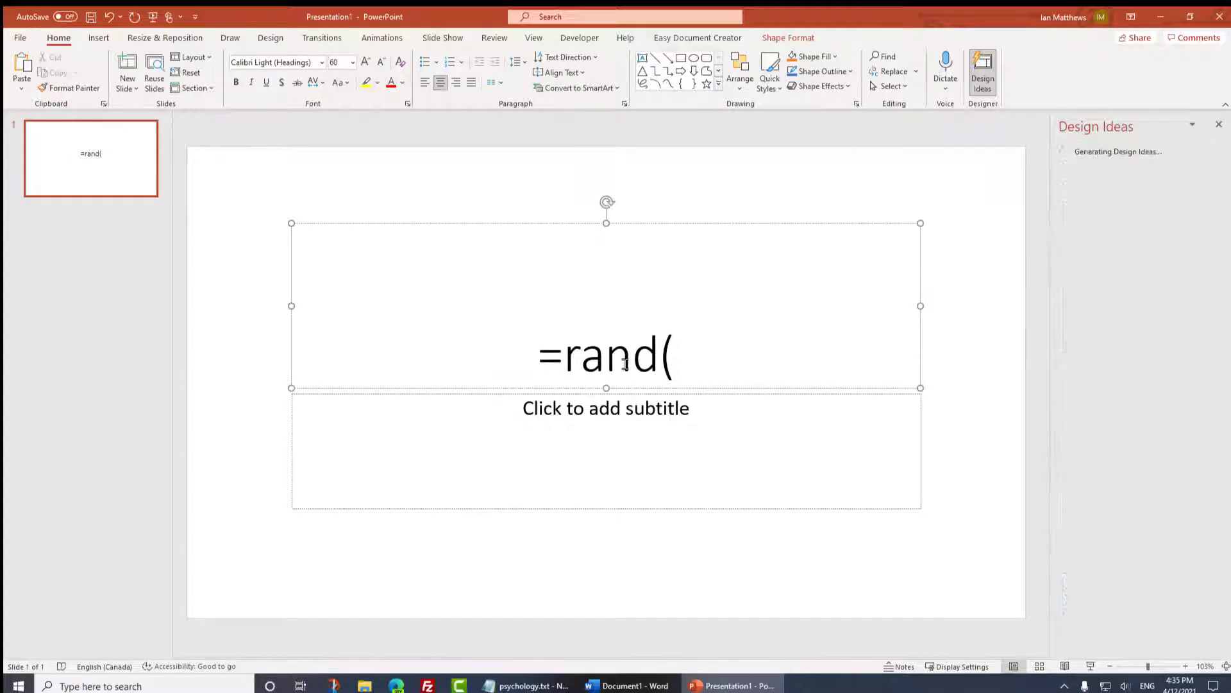
key(BackSpace)
text(.ol)
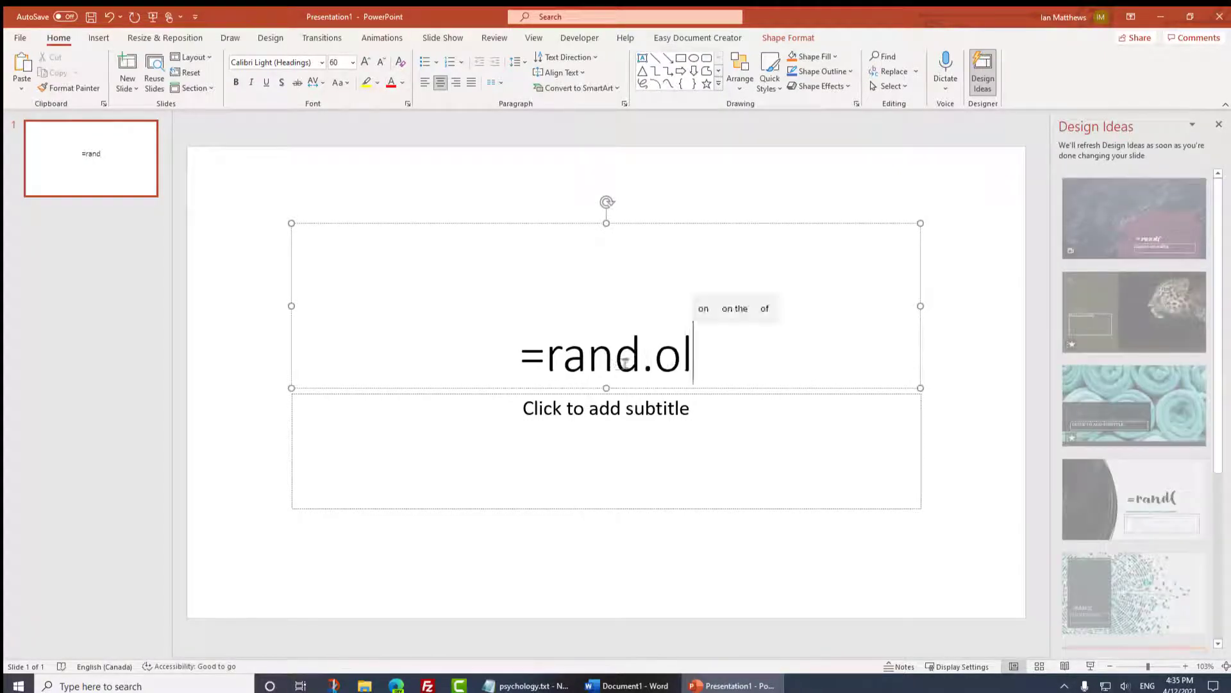
text(d())
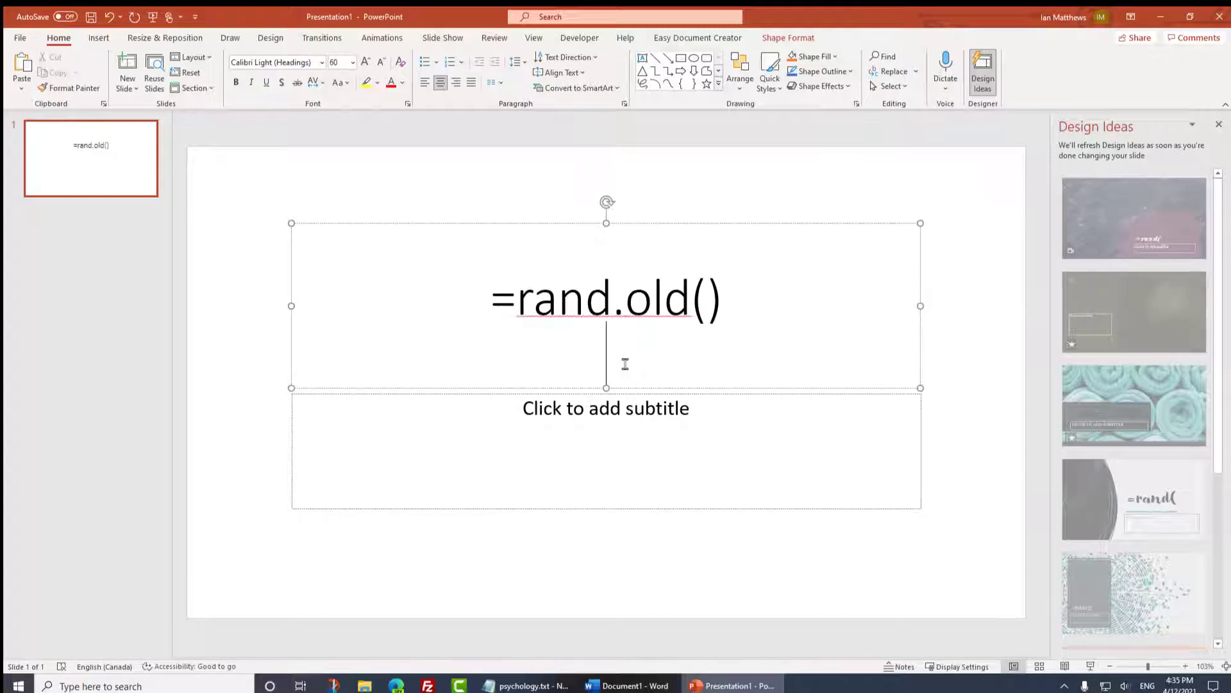
key(BackSpace)
key(BackSpace)
key(BackSpace)
key(BackSpace)
key(BackSpace)
key(BackSpace)
key(BackSpace)
key(BackSpace)
key(BackSpace)
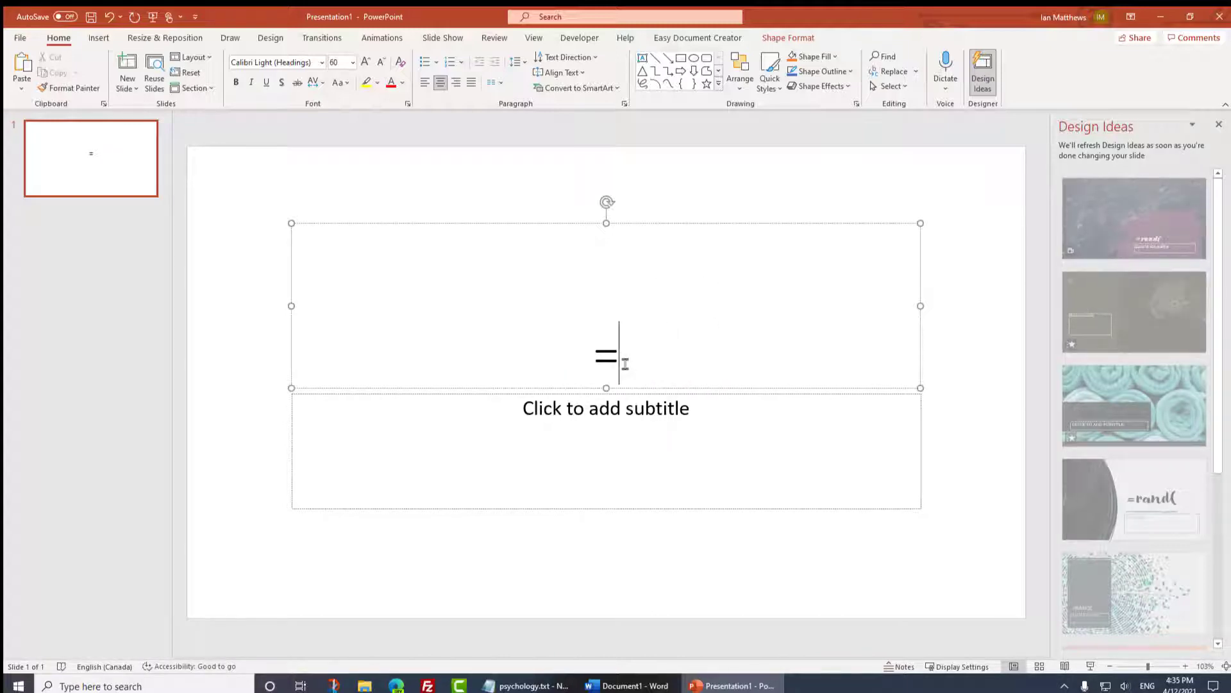
text(r)
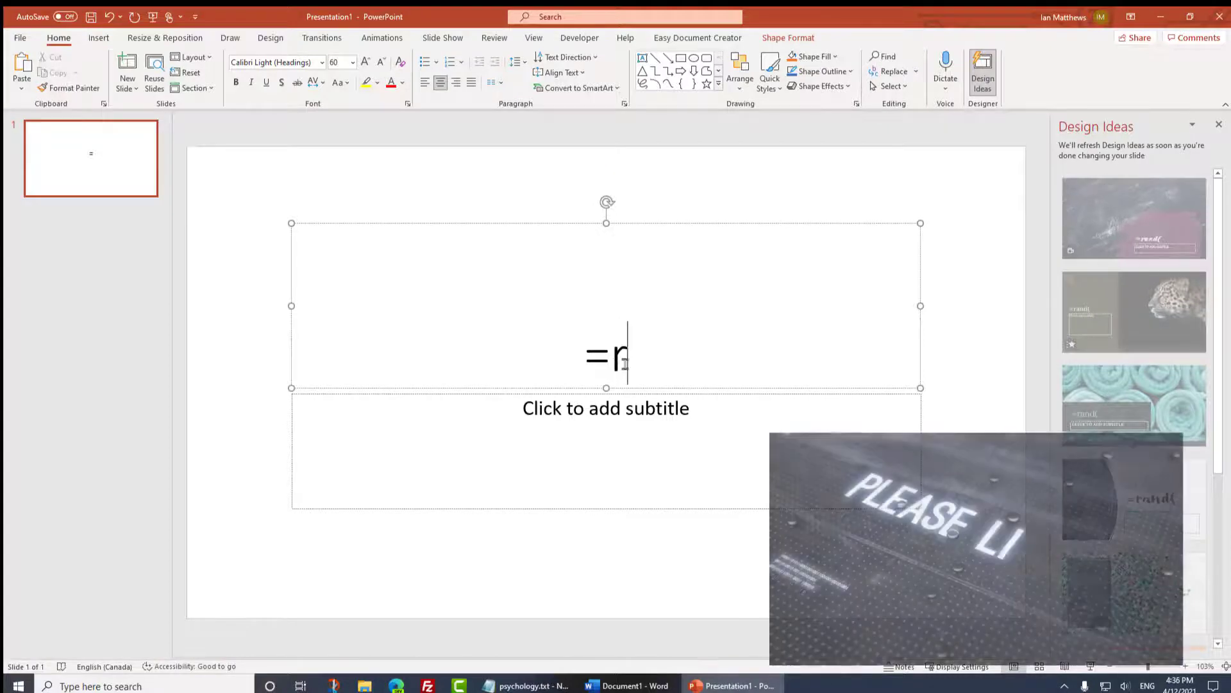
text(and()
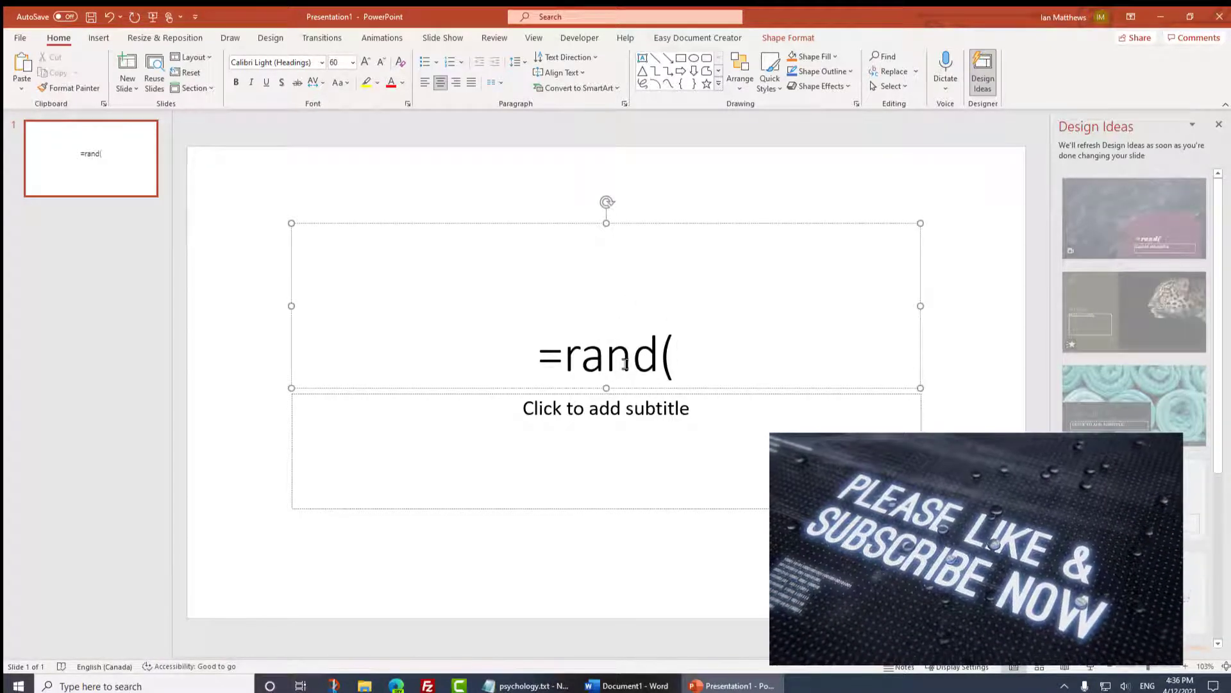
text(1,1)
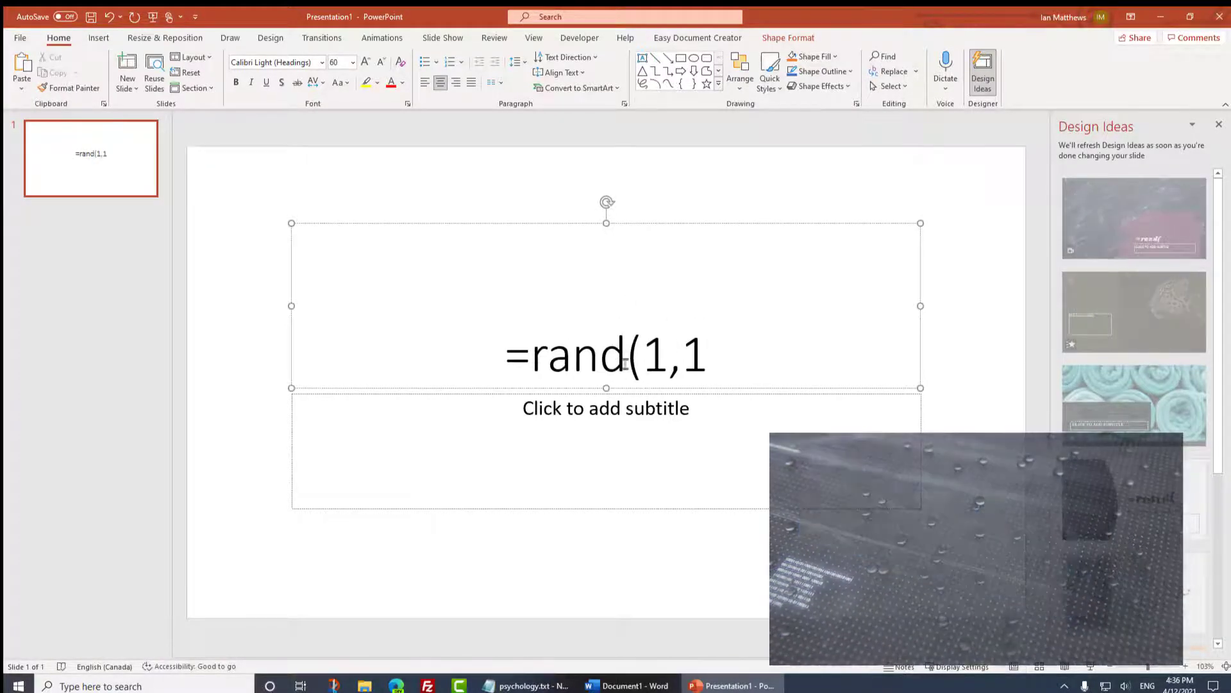
text())
key(Return)
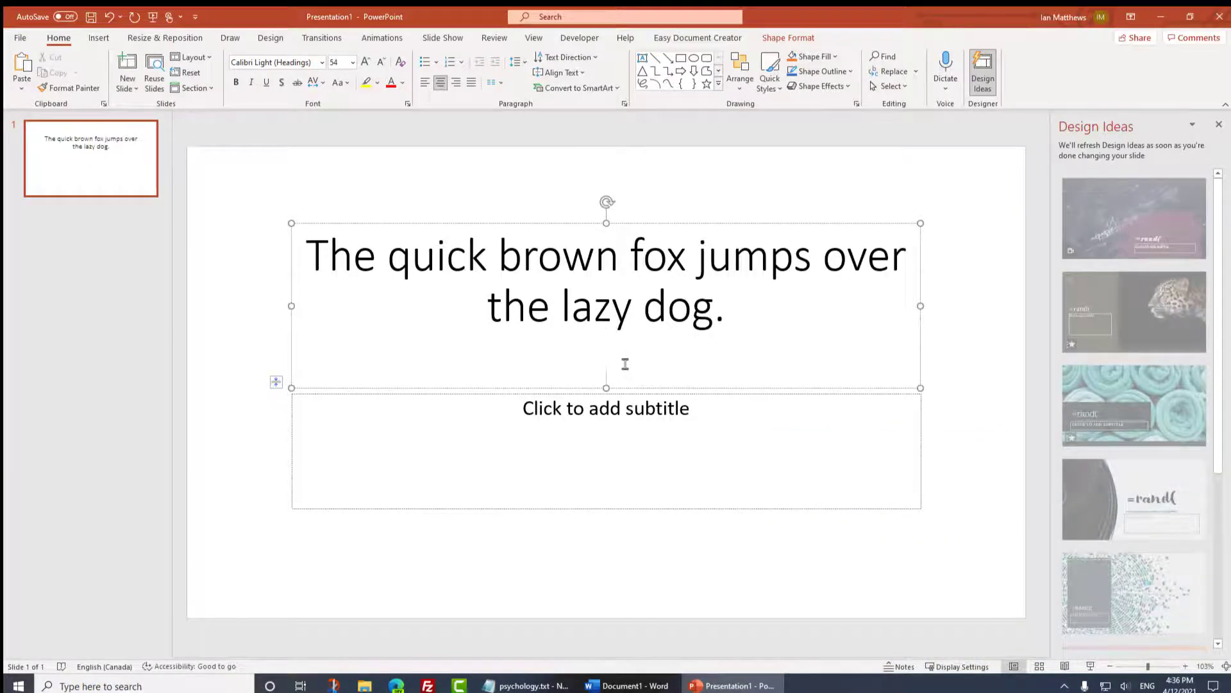
key(ctrl+z)
key(ctrl+z)
key(ctrl+z)
key(ctrl+z)
key(ctrl+z)
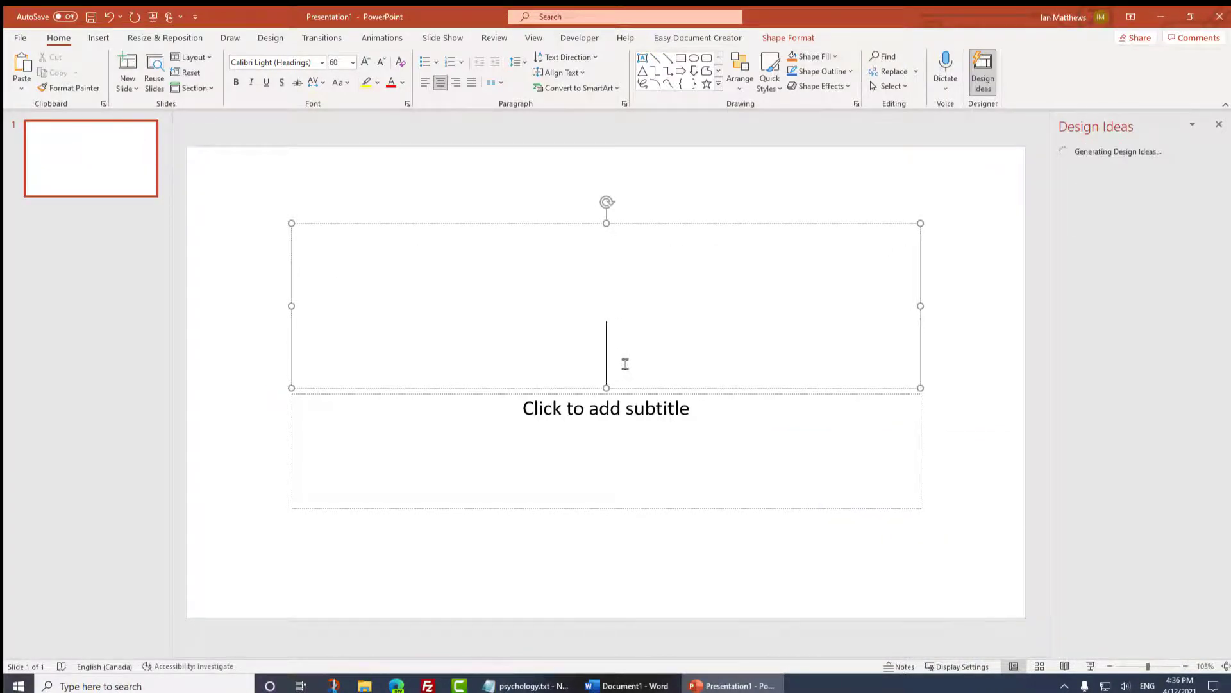
text(=lorem)
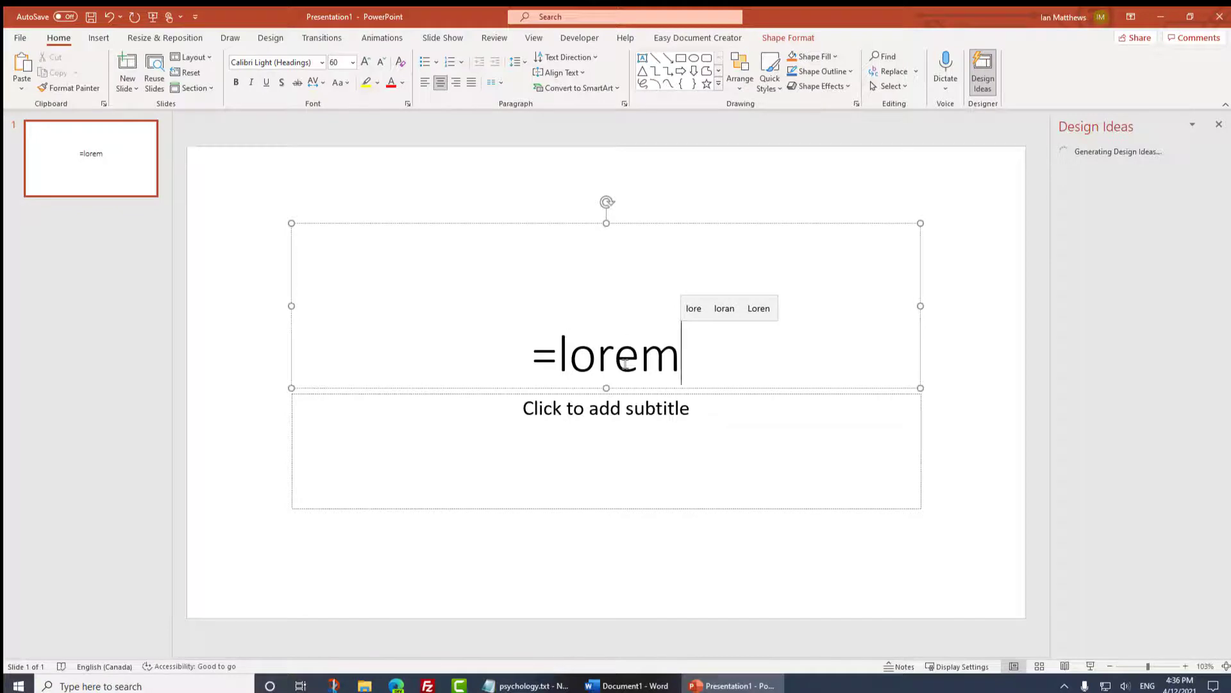
text((2)
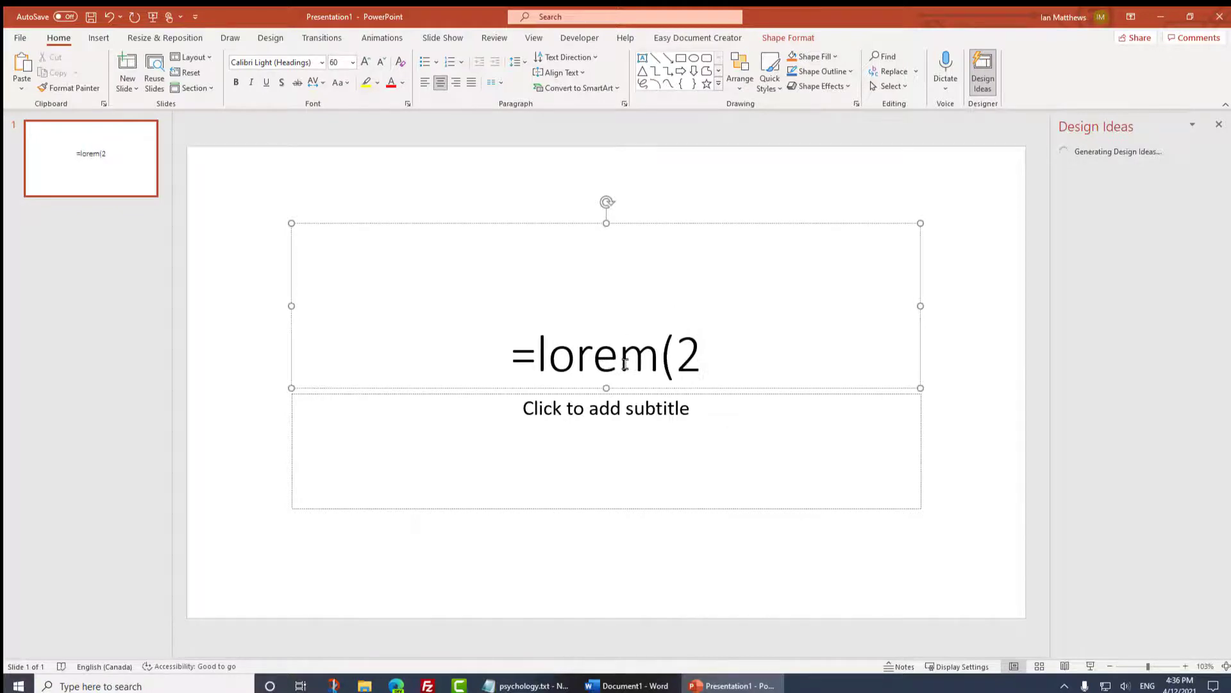
text(,1))
- Expand =lorem(2,1) in the slide title into Lorem ipsum text, then undo and redo it
key(Return)
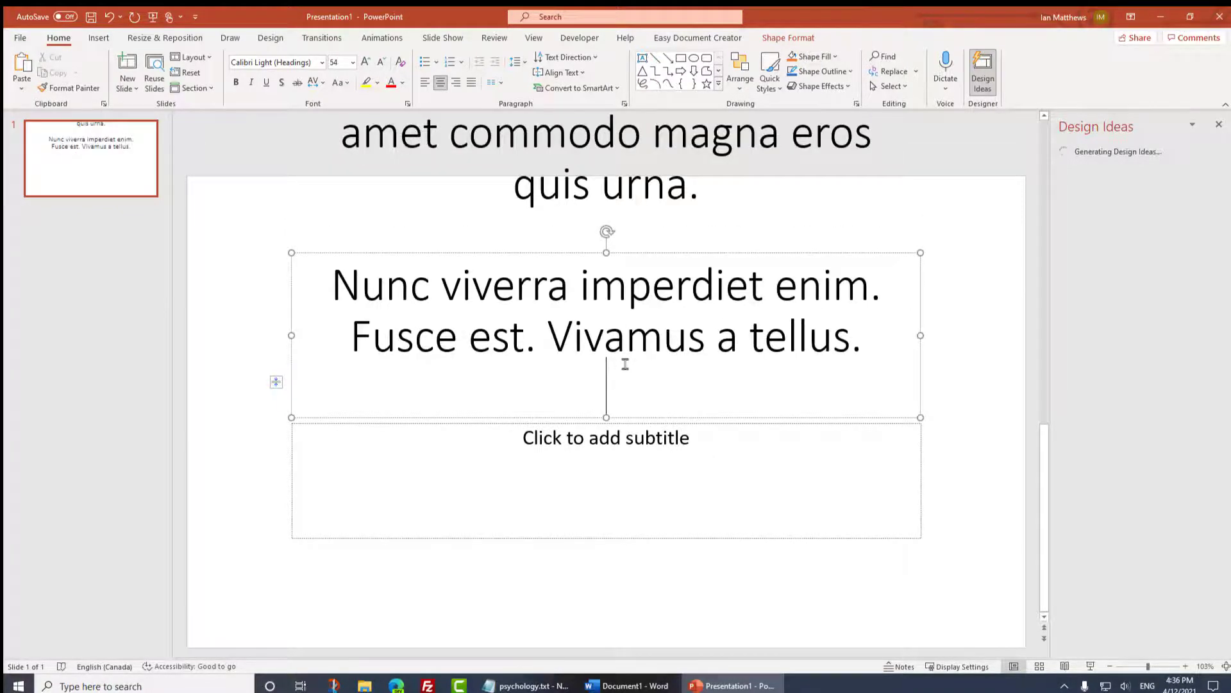
key(ctrl+z)
key(ctrl+y)
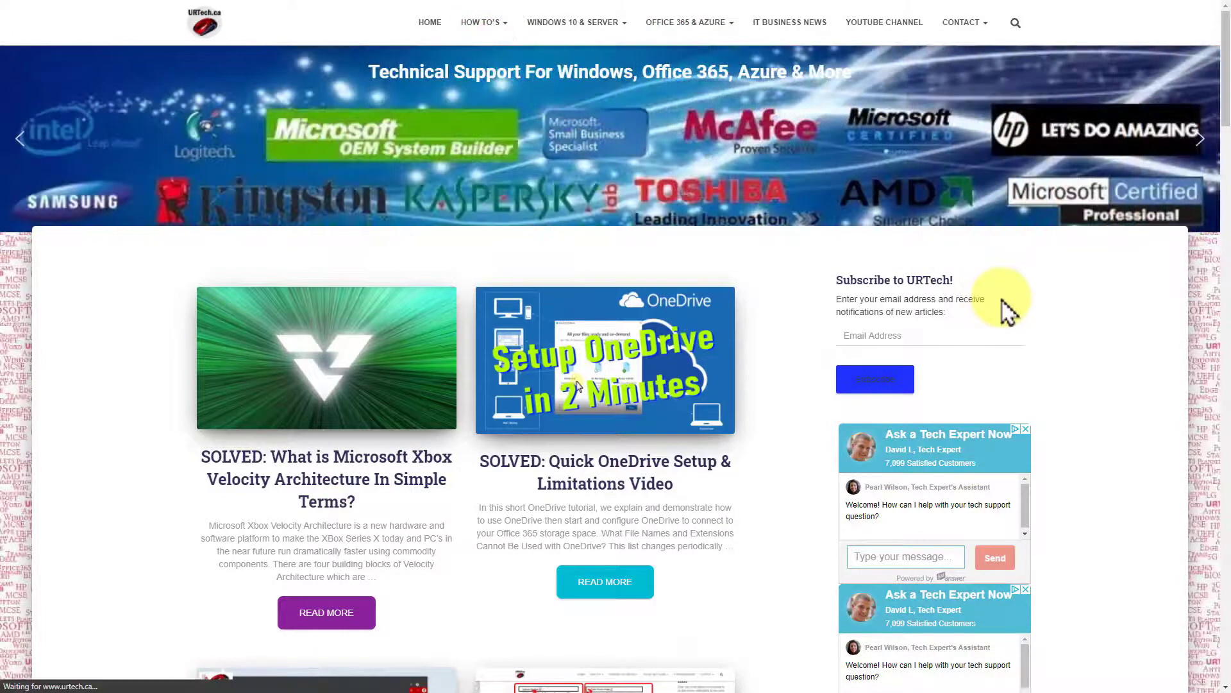
scroll(568, 443, down, 2)
scroll(578, 447, down, 1)
scroll(578, 448, down, 2)
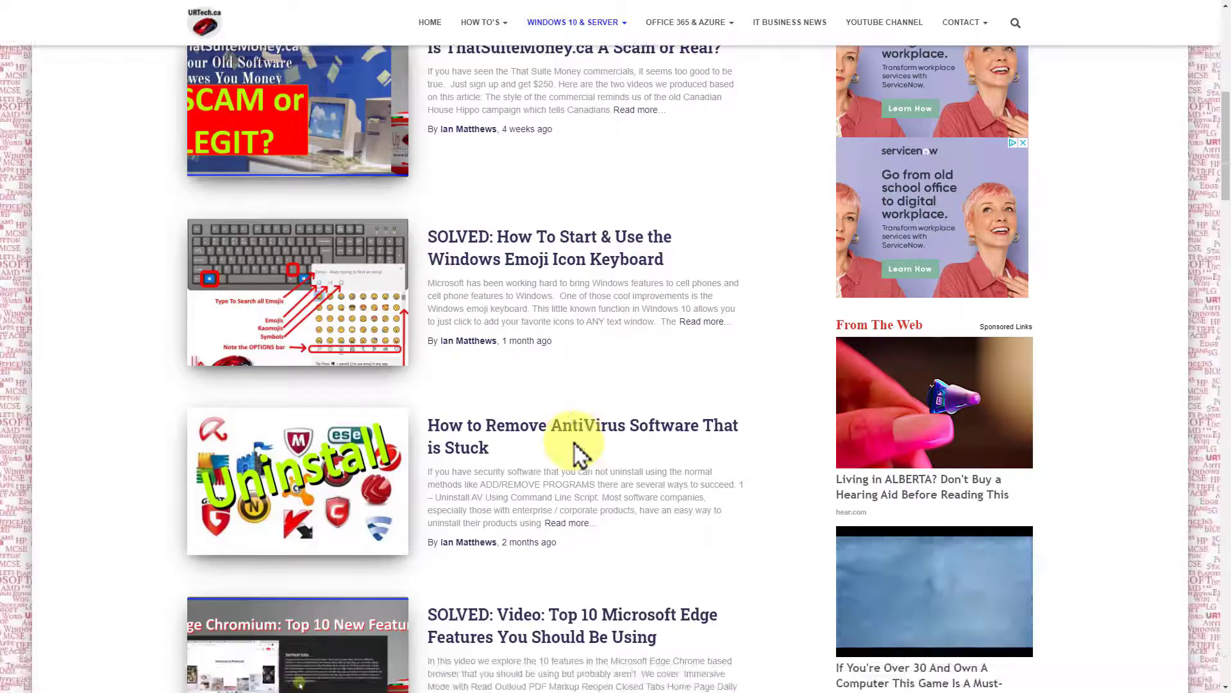
scroll(578, 449, down, 2)
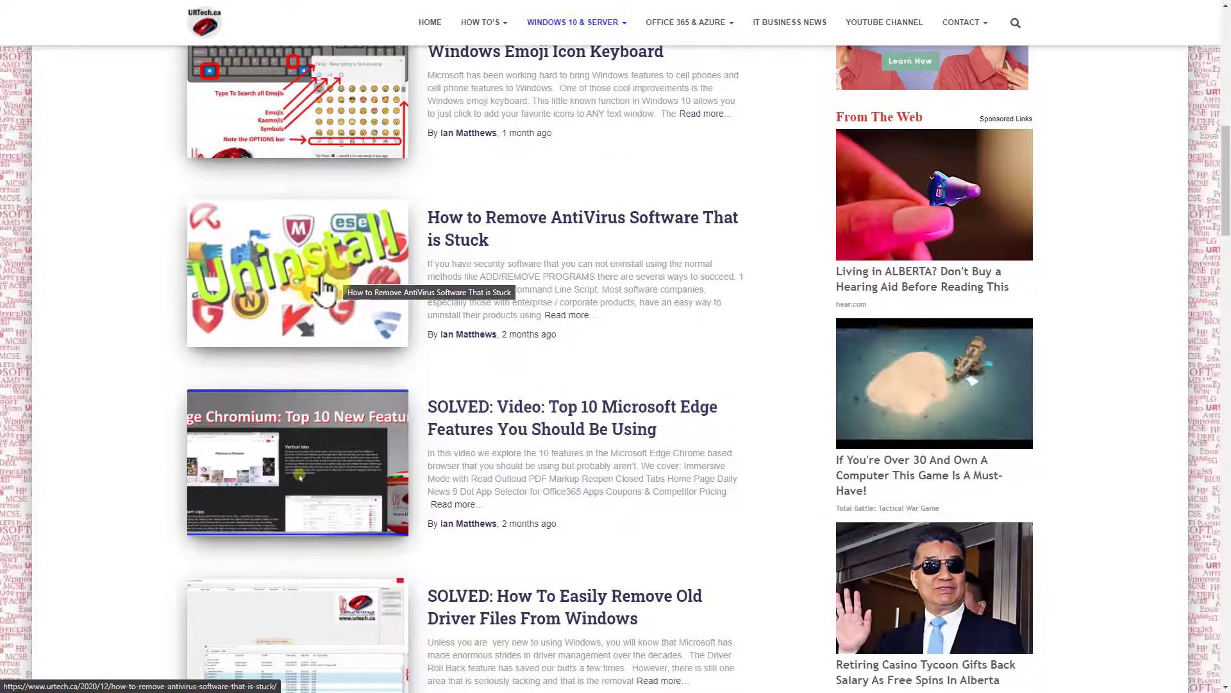
scroll(352, 268, down, 2)
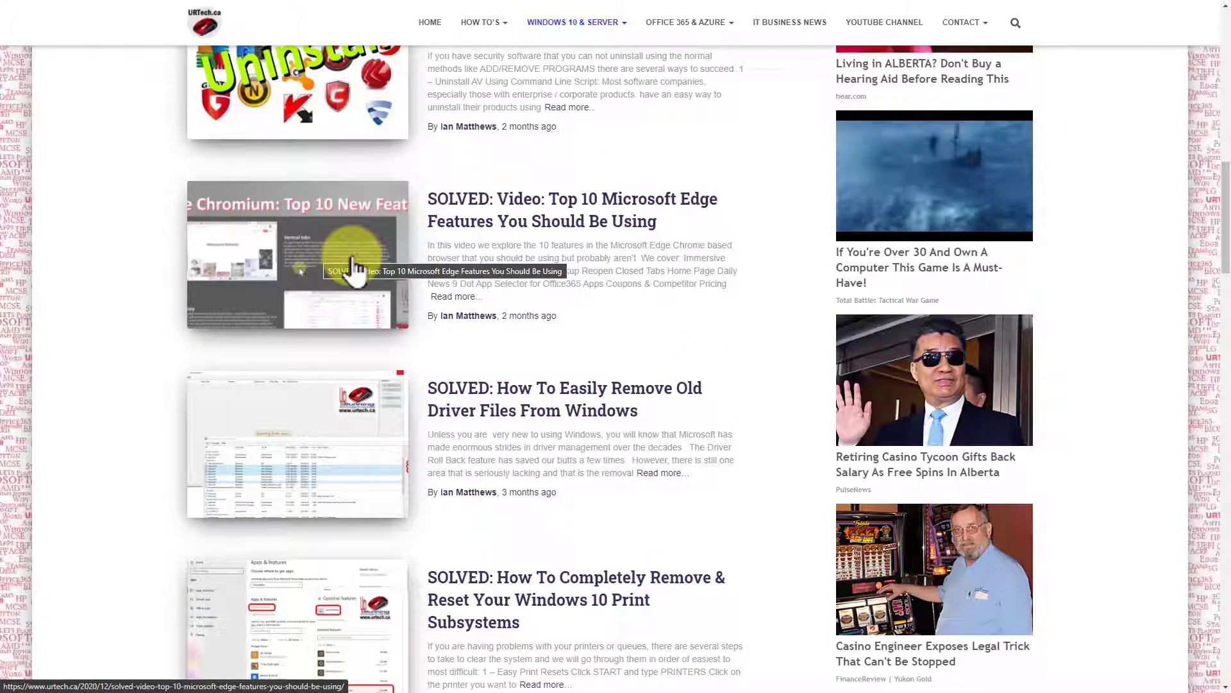